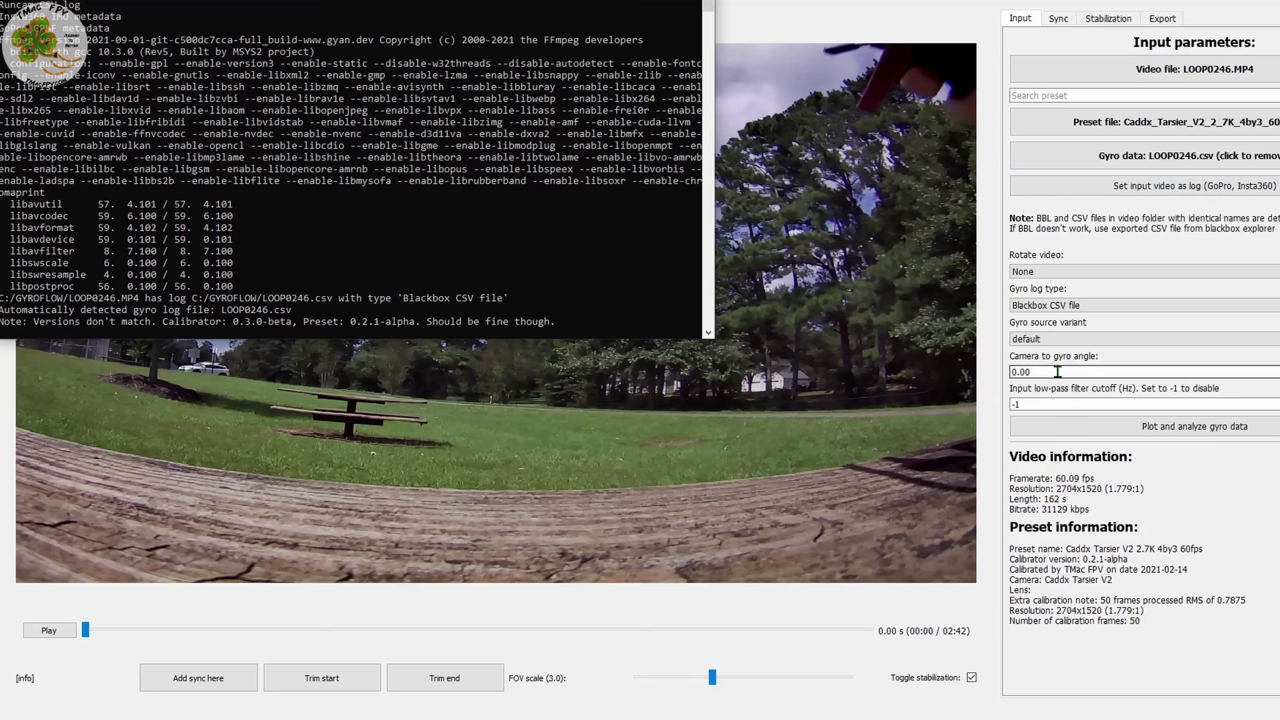
Step: Set the camera to gyro angle to 25 degrees
double_click(1020, 371)
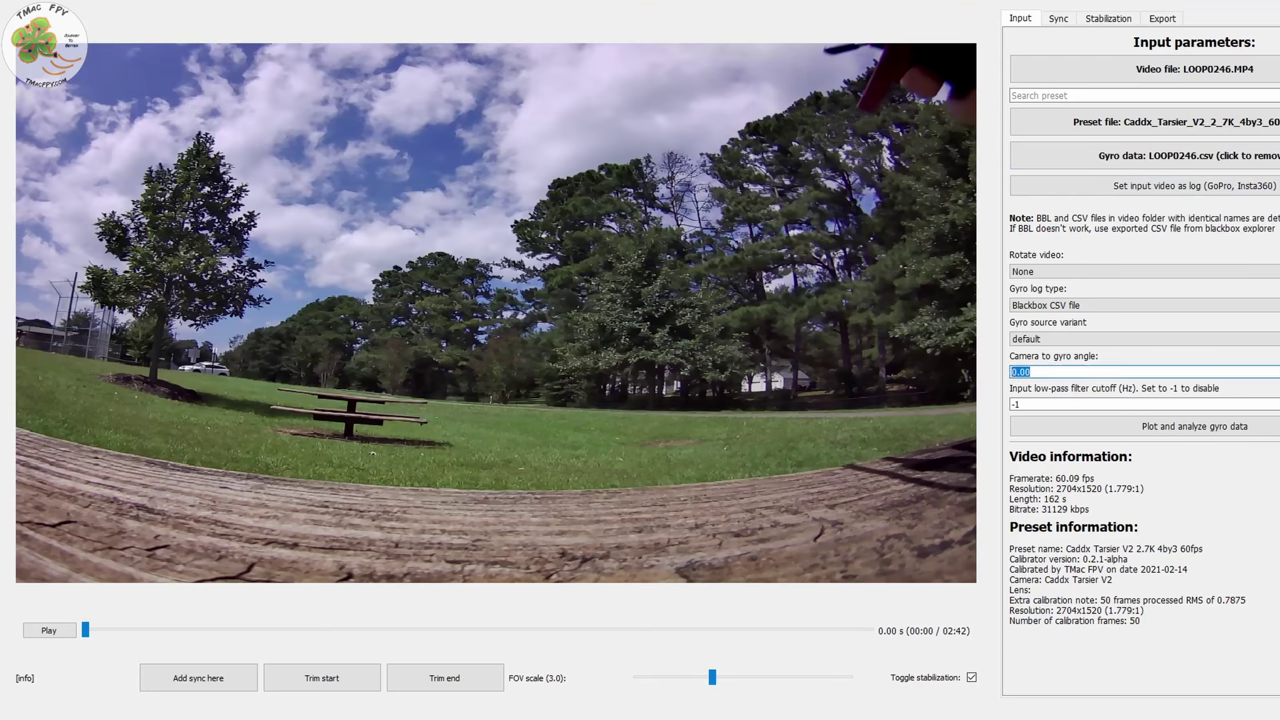
text(25)
key(Return)
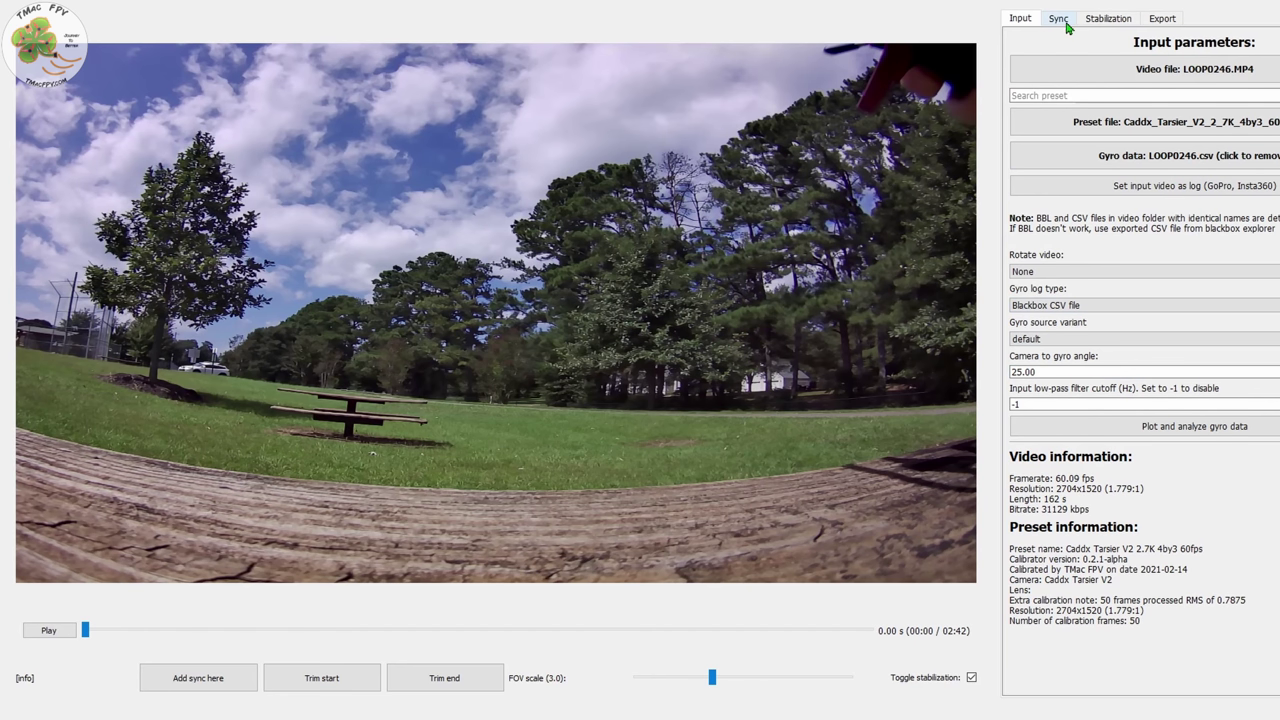
Step: Set the initial rough gyro offset for synchronization to 2 seconds
click(1064, 19)
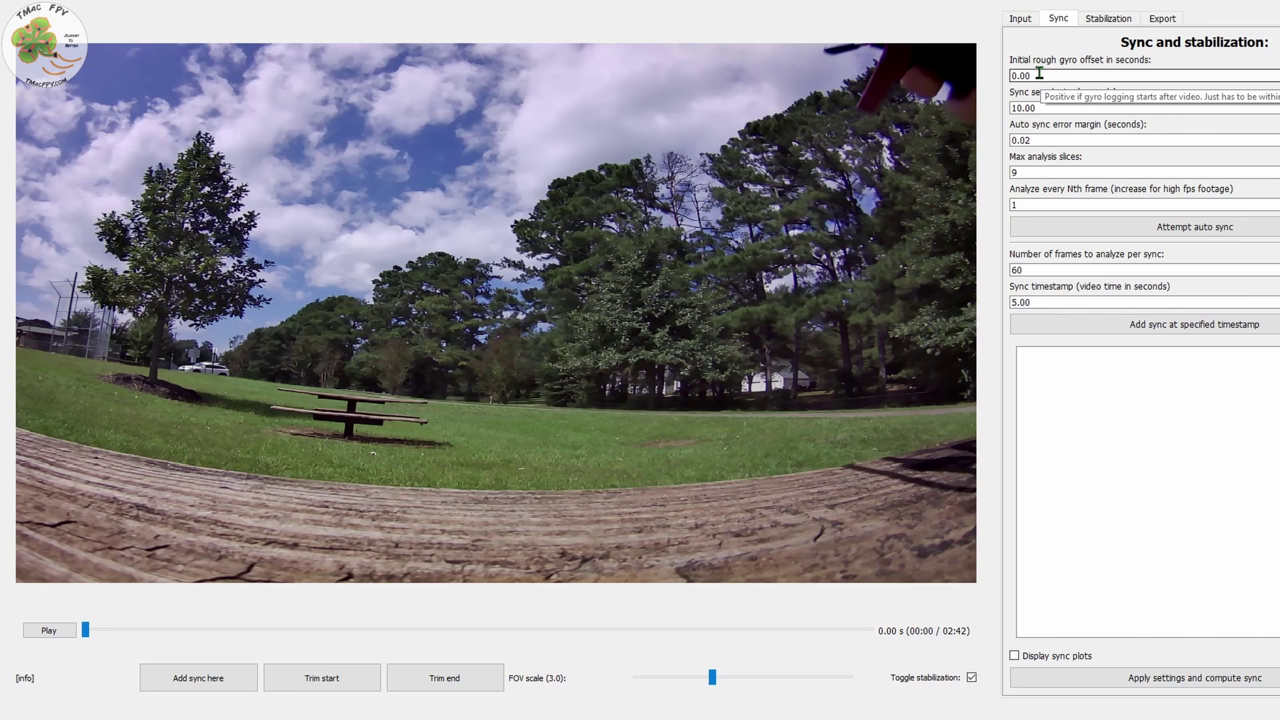
click(1057, 72)
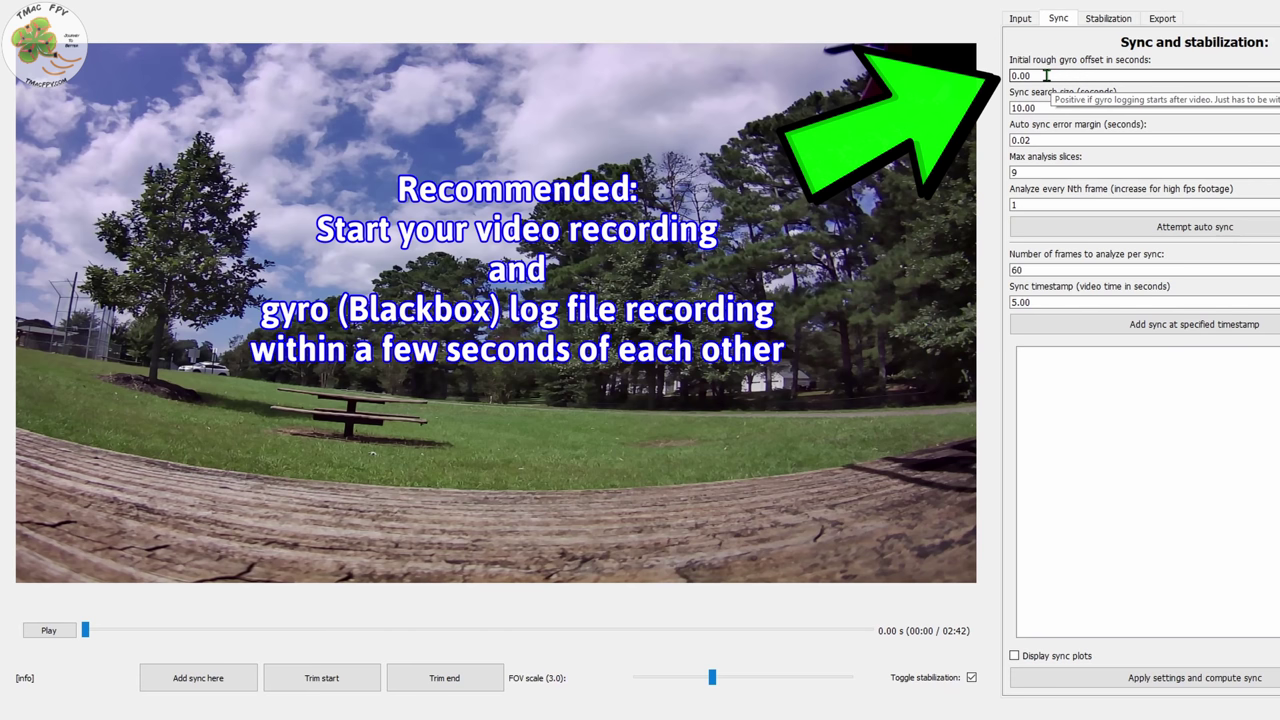
click(1011, 76)
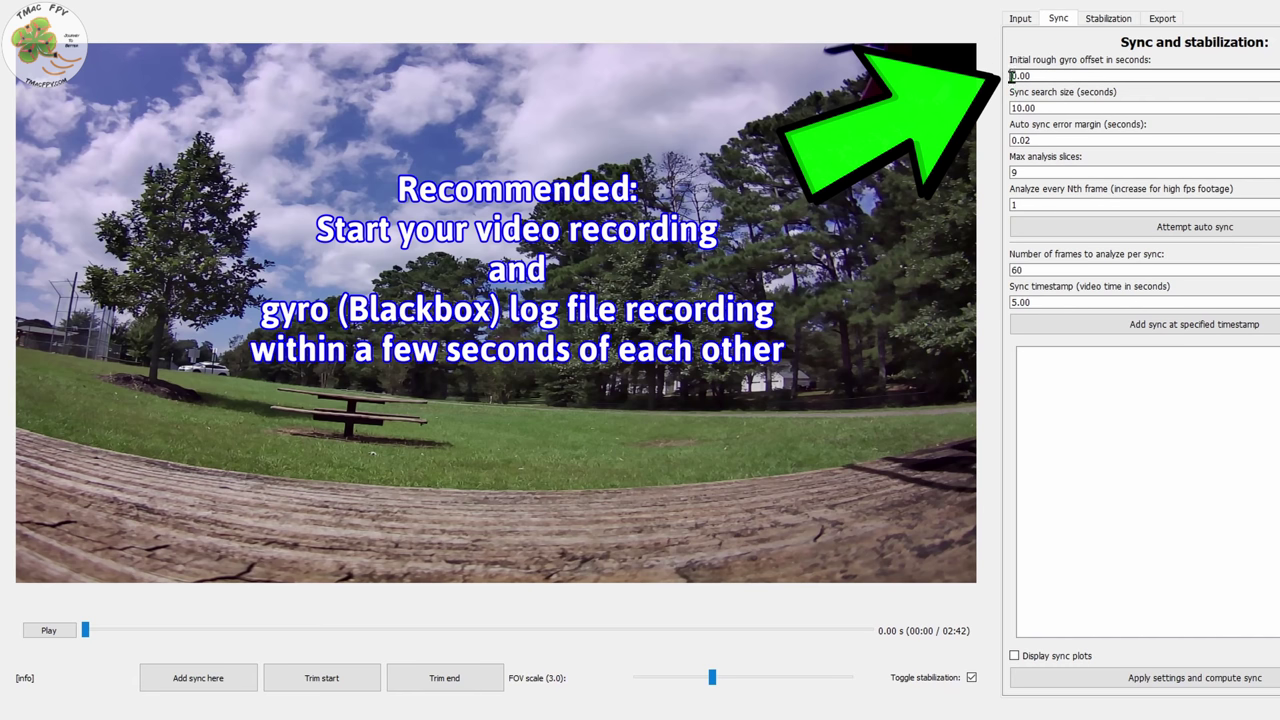
key(Delete)
text(2)
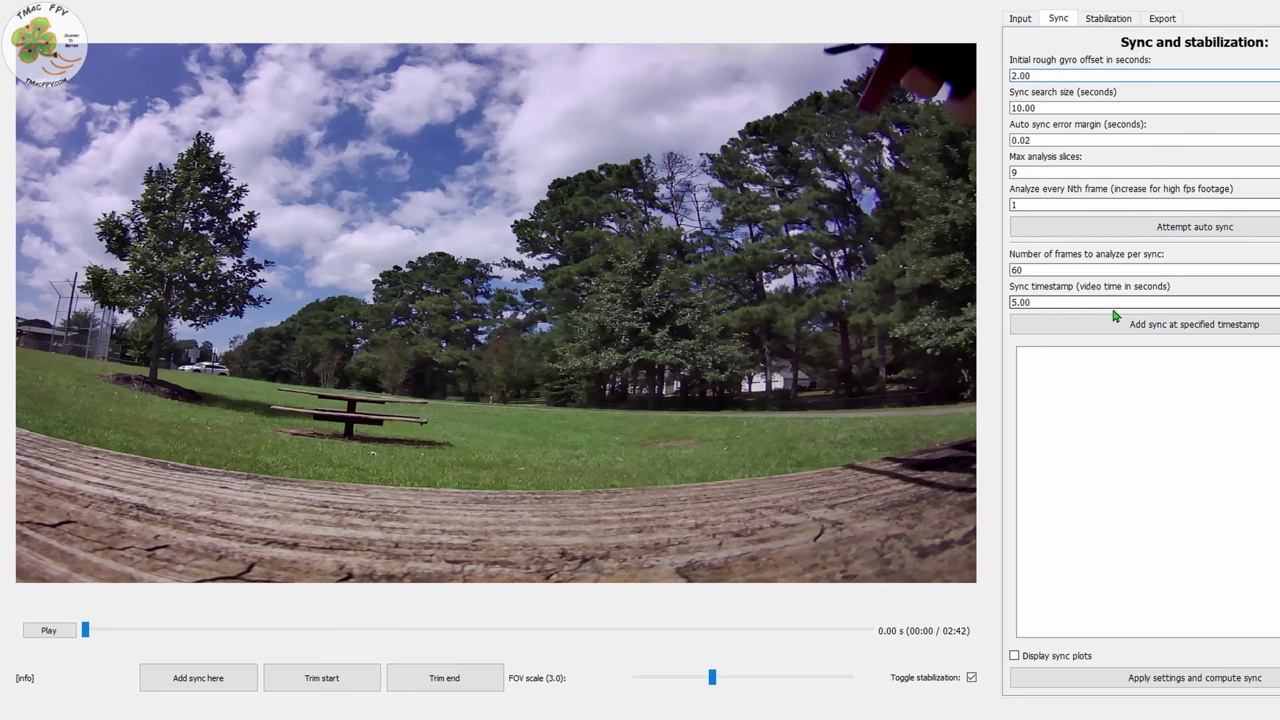
Step: Run the automatic gyro sync, follow its analysis in the console, and return to the sync settings once the plots are generated
click(1147, 234)
click(789, 674)
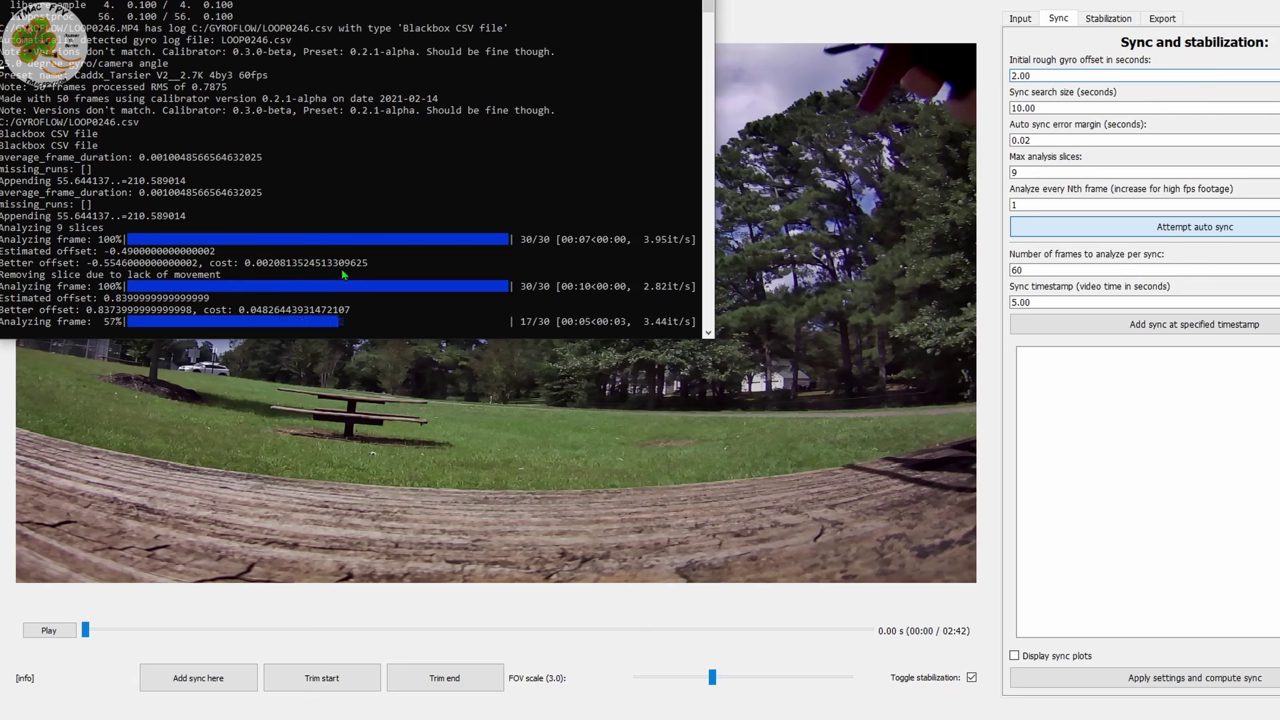
scroll(343, 270, down, 2)
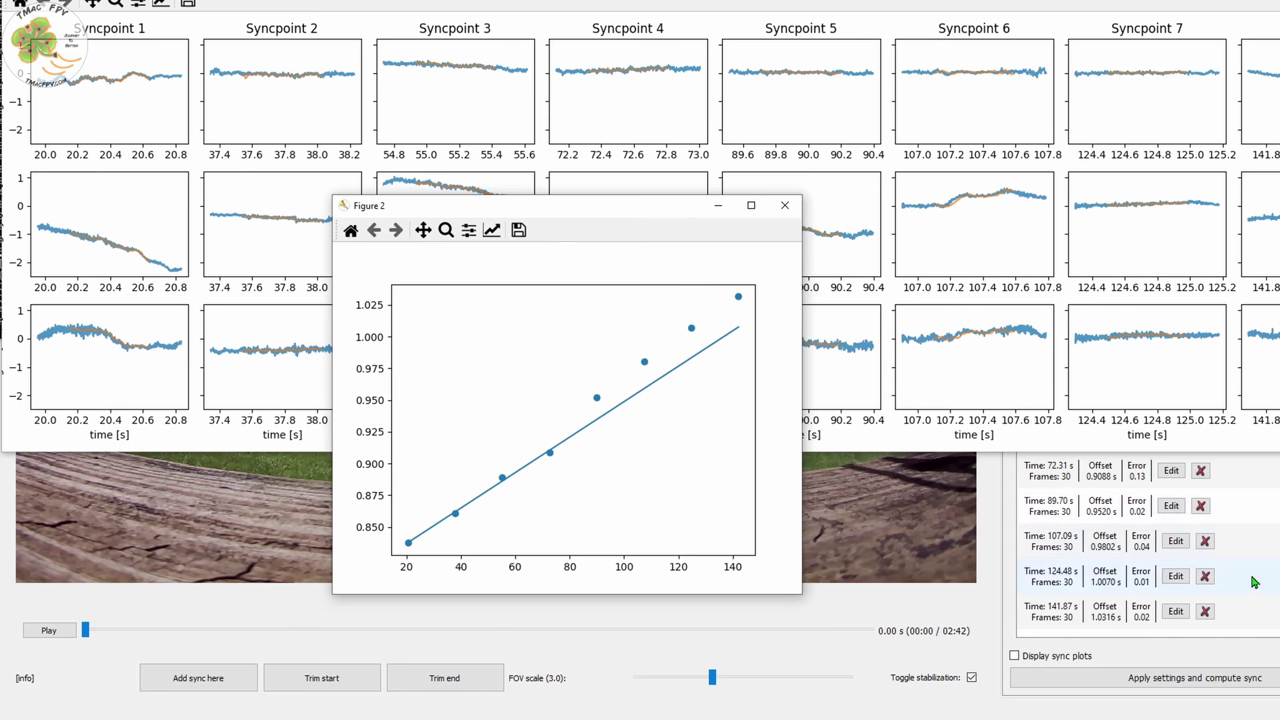
click(1165, 365)
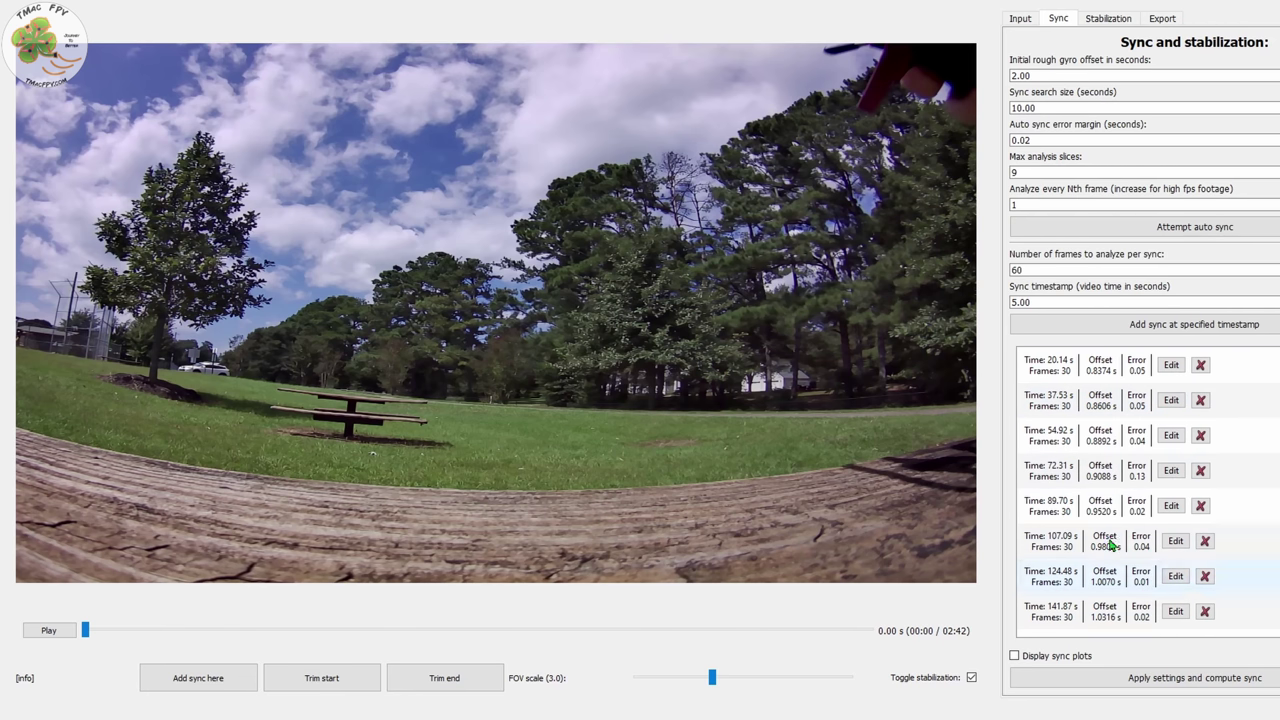
Step: Examine the Figure 2 offset plot for sync points that stray from the fitted line, and minimize the plot
mouse_move(948, 719)
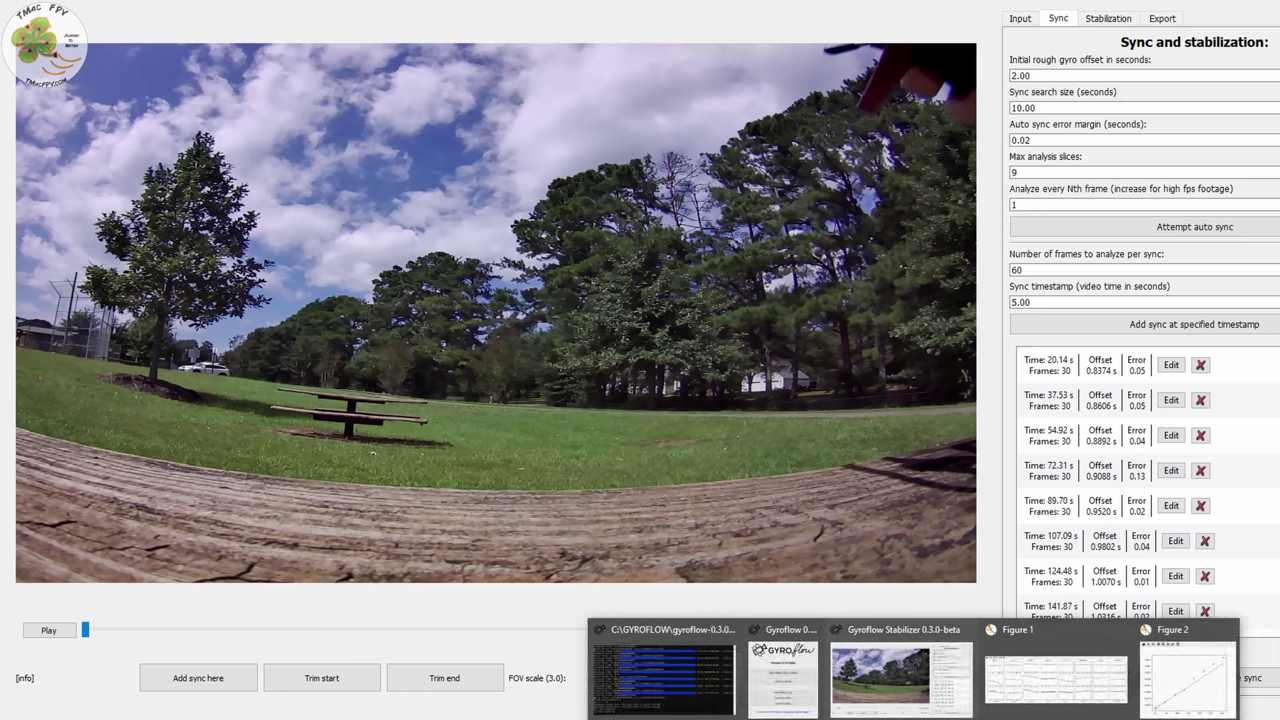
click(1186, 680)
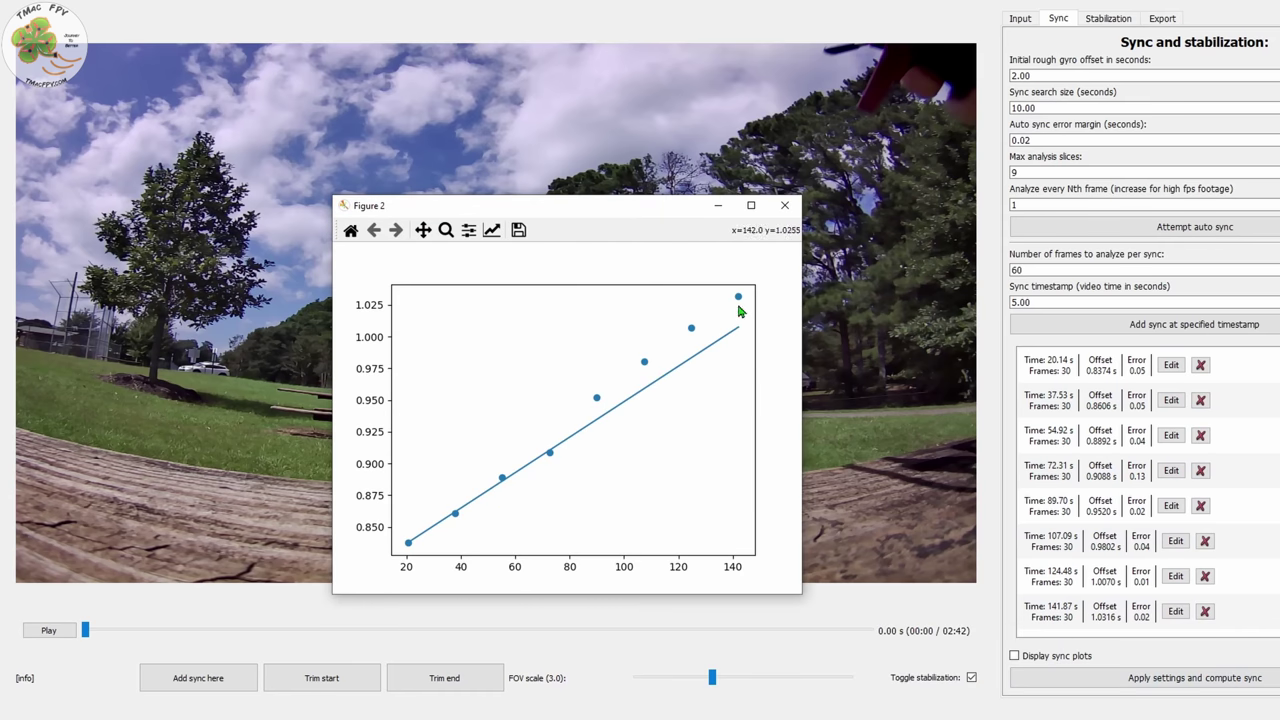
click(1205, 611)
click(717, 206)
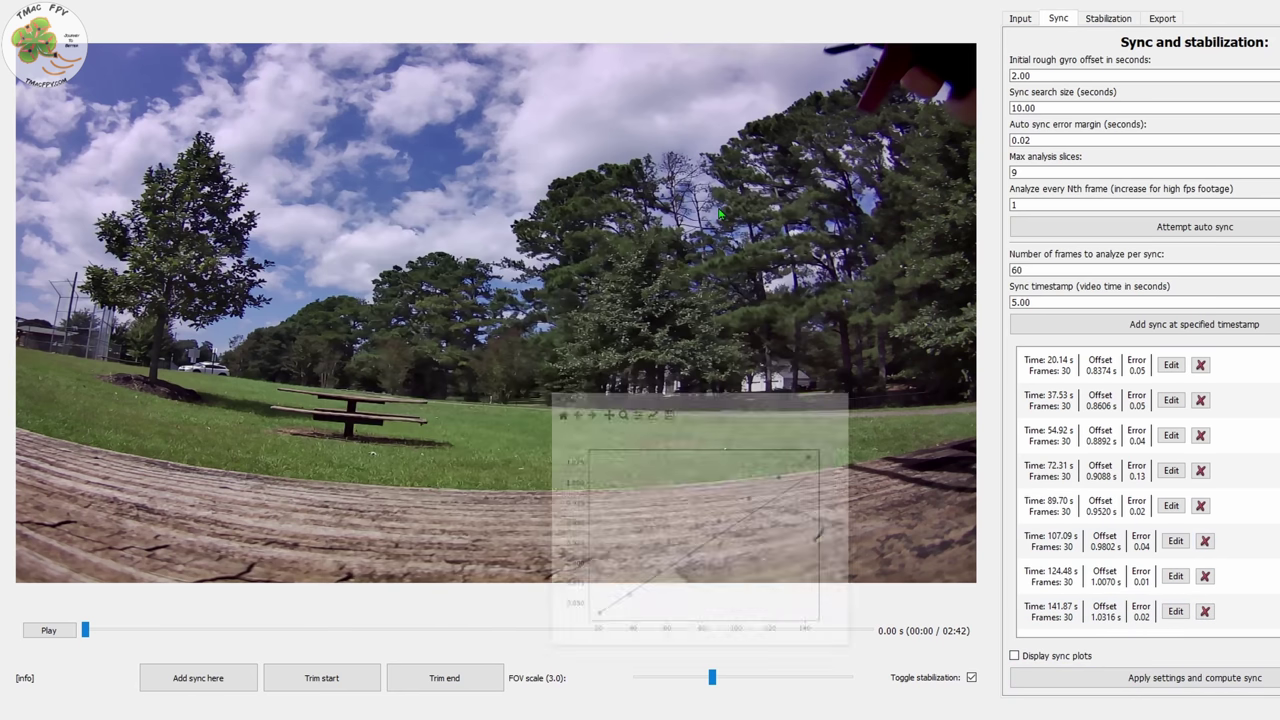
Step: Choose 3D smoothing with smooth angle limit (Aphobius) as the smoothing method and apply the smoothness settings
click(1108, 19)
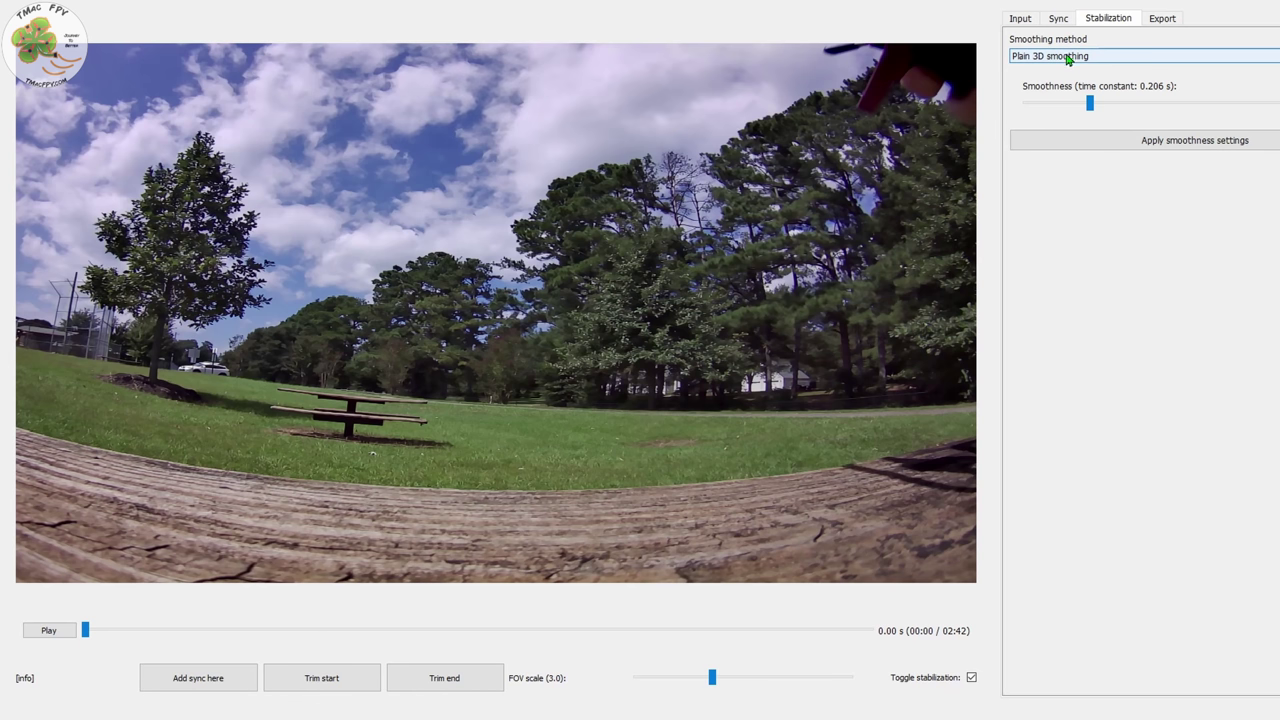
click(1068, 60)
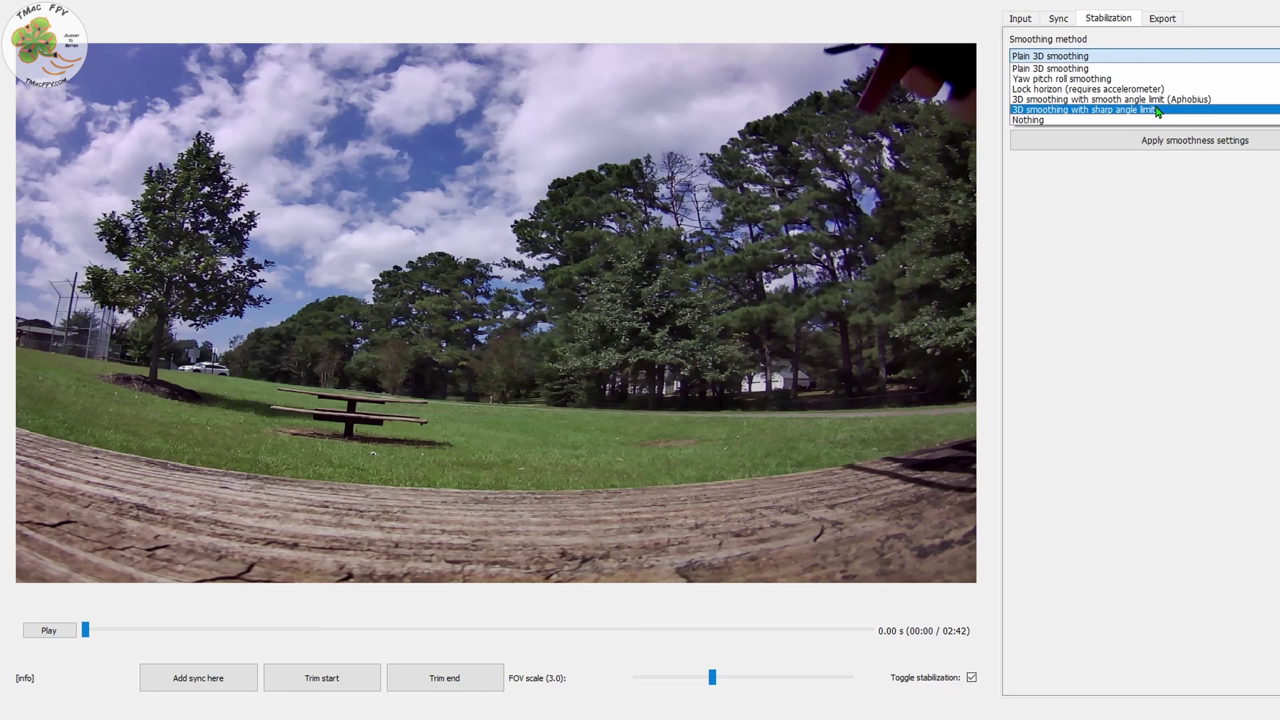
click(1077, 102)
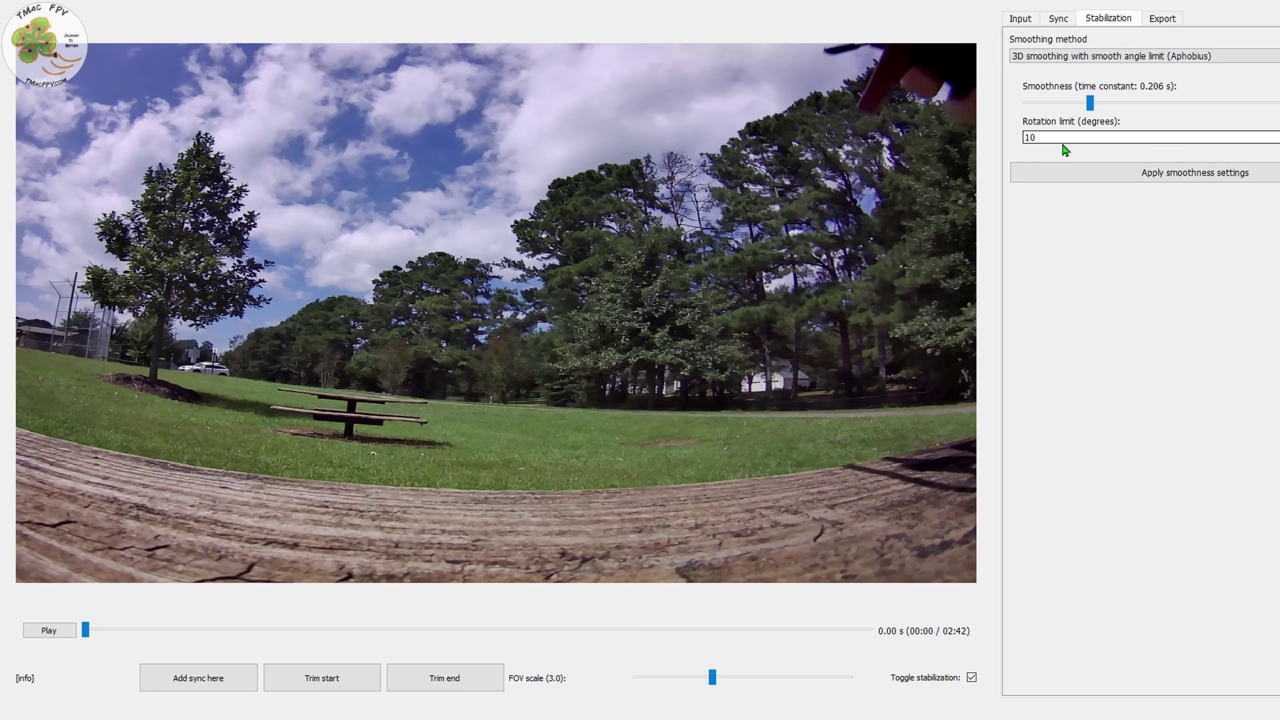
click(1142, 176)
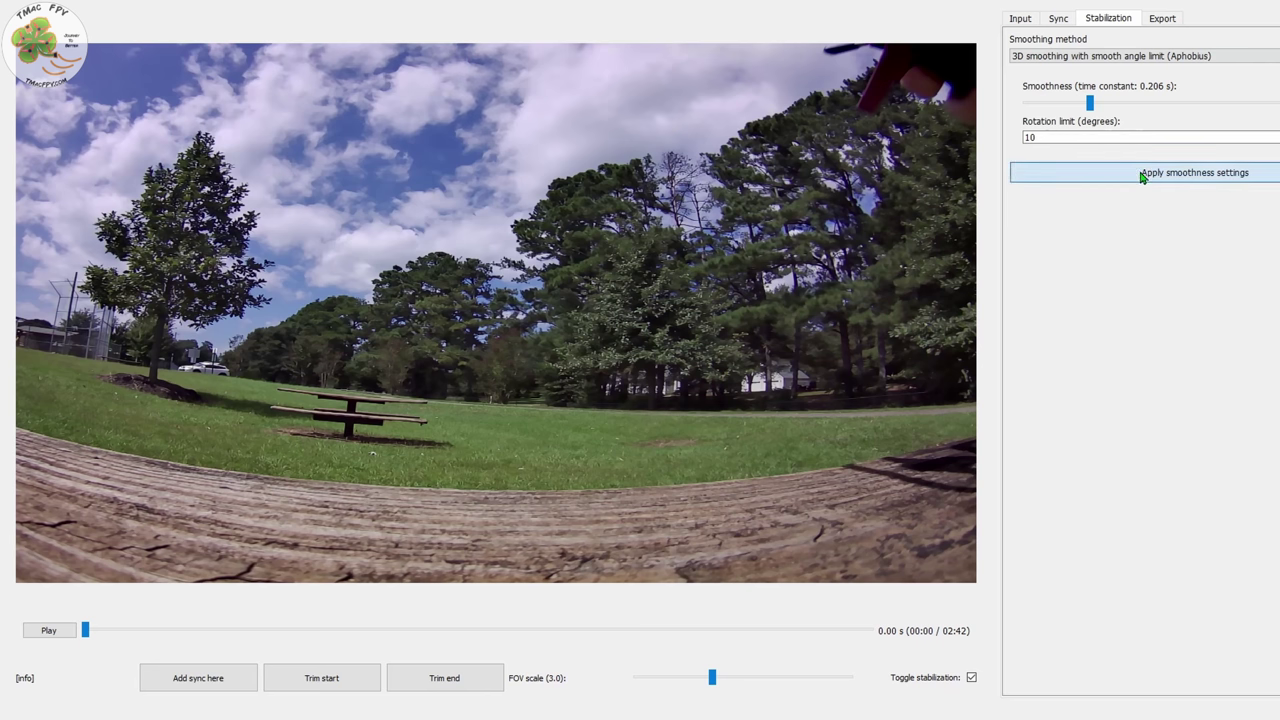
Step: Set the export output dimensions to 1920 by 1080
click(1163, 20)
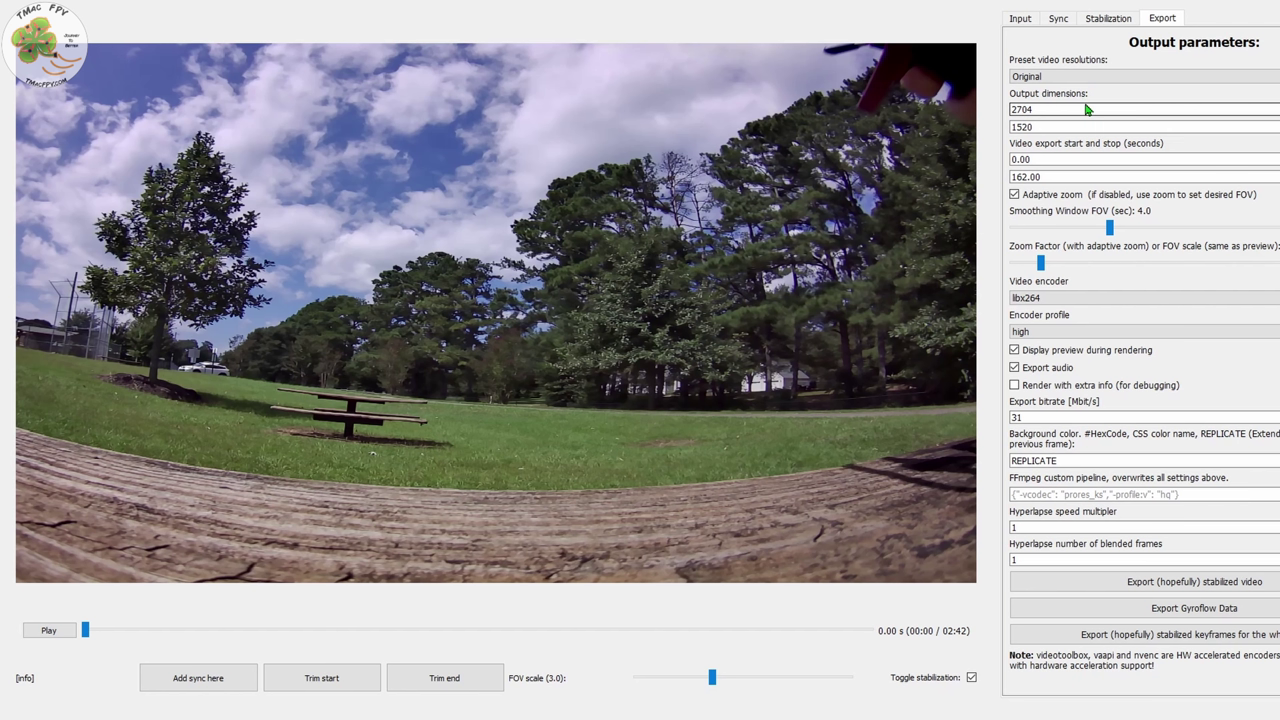
click(1080, 108)
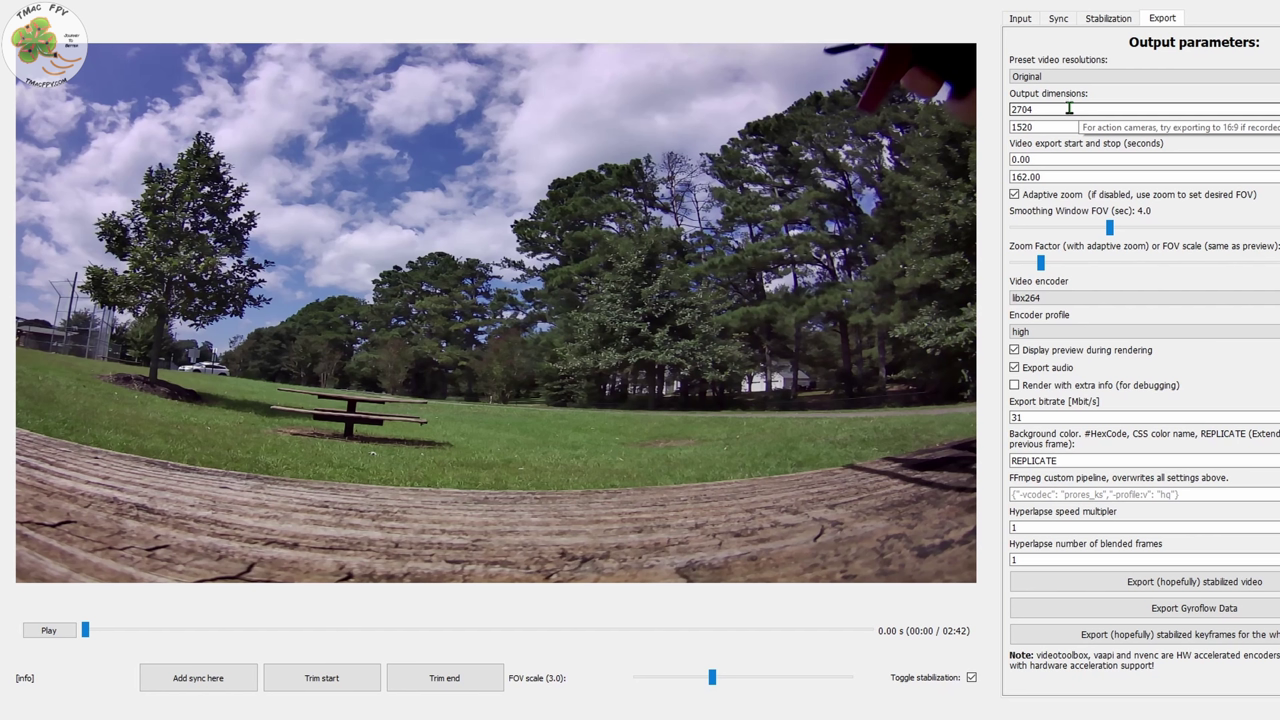
double_click(1069, 108)
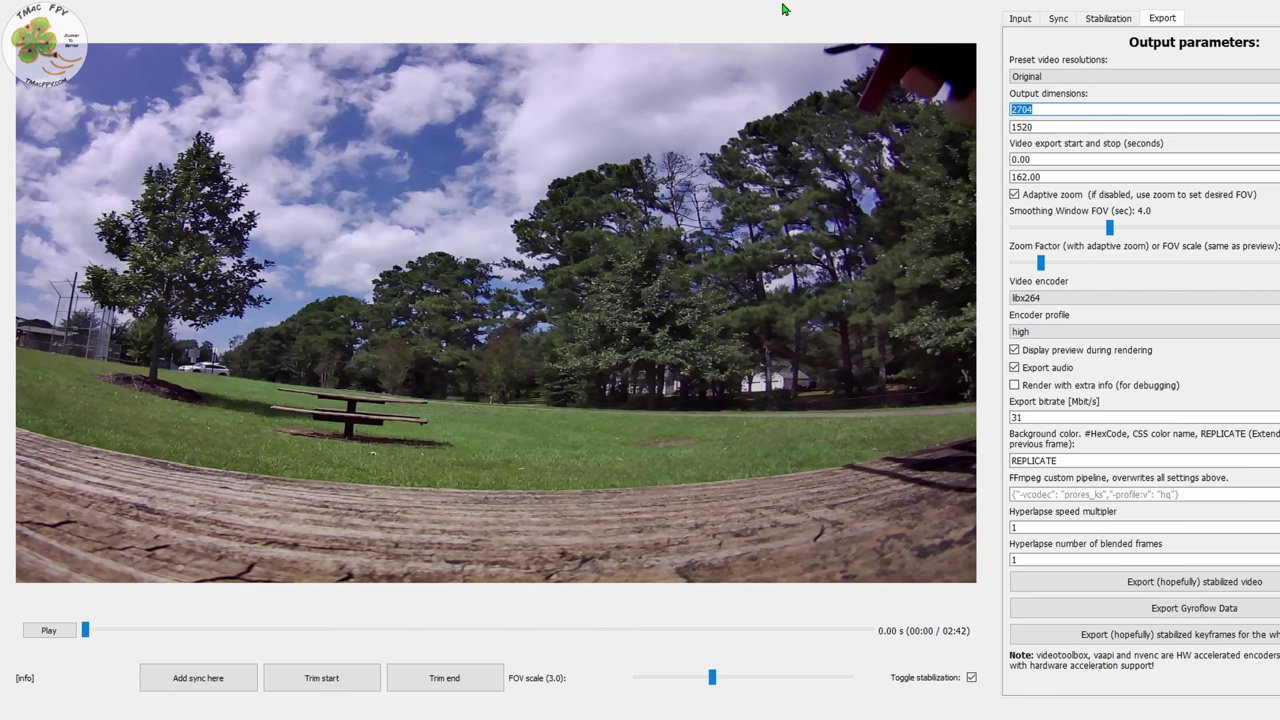
text(1920)
key(Return)
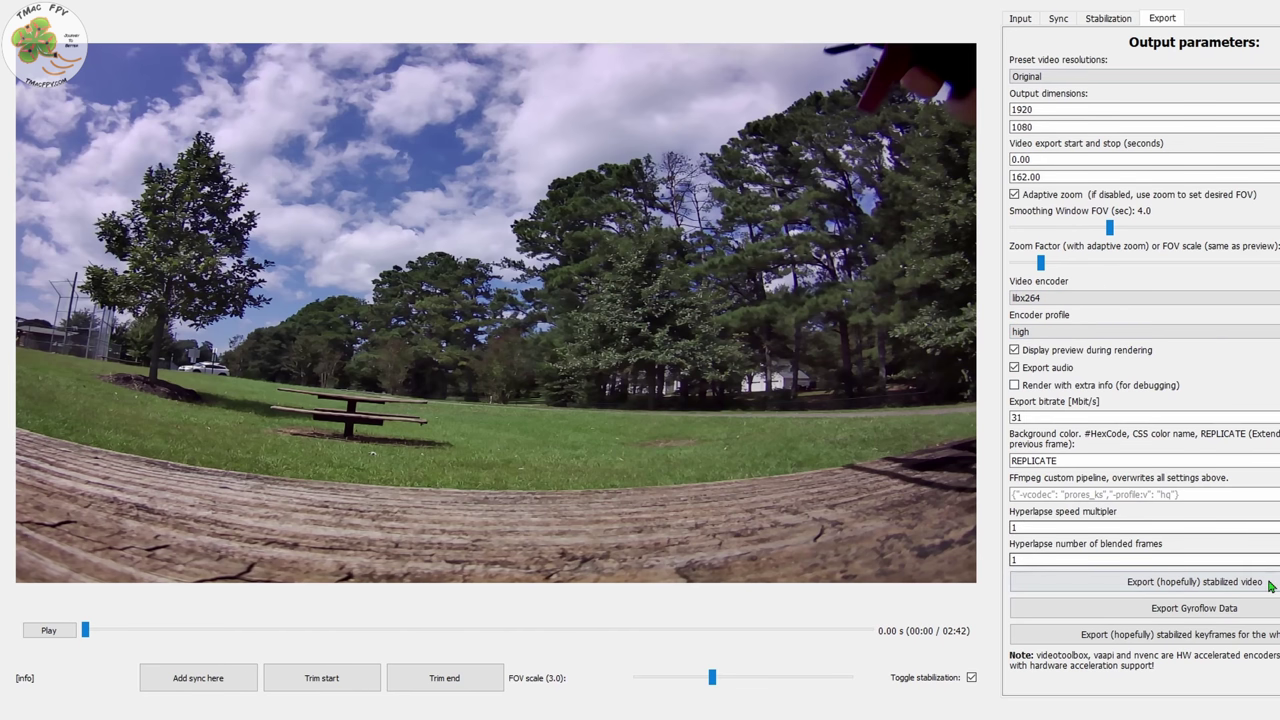
Step: Export the stabilized video as an mp4 named LOOP0246 STABILIZED in the GYROFLOW folder and bring up the console to monitor rendering
click(1217, 586)
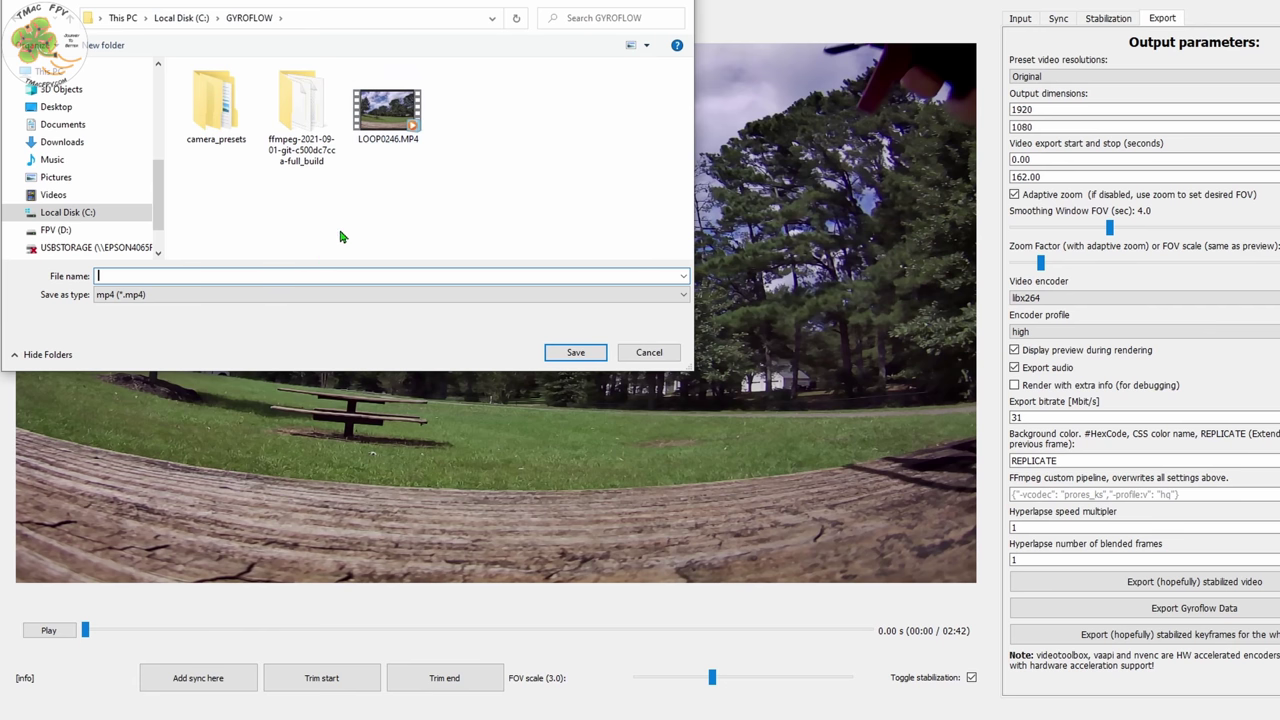
text(LOOP0246 STABILIZED)
click(575, 352)
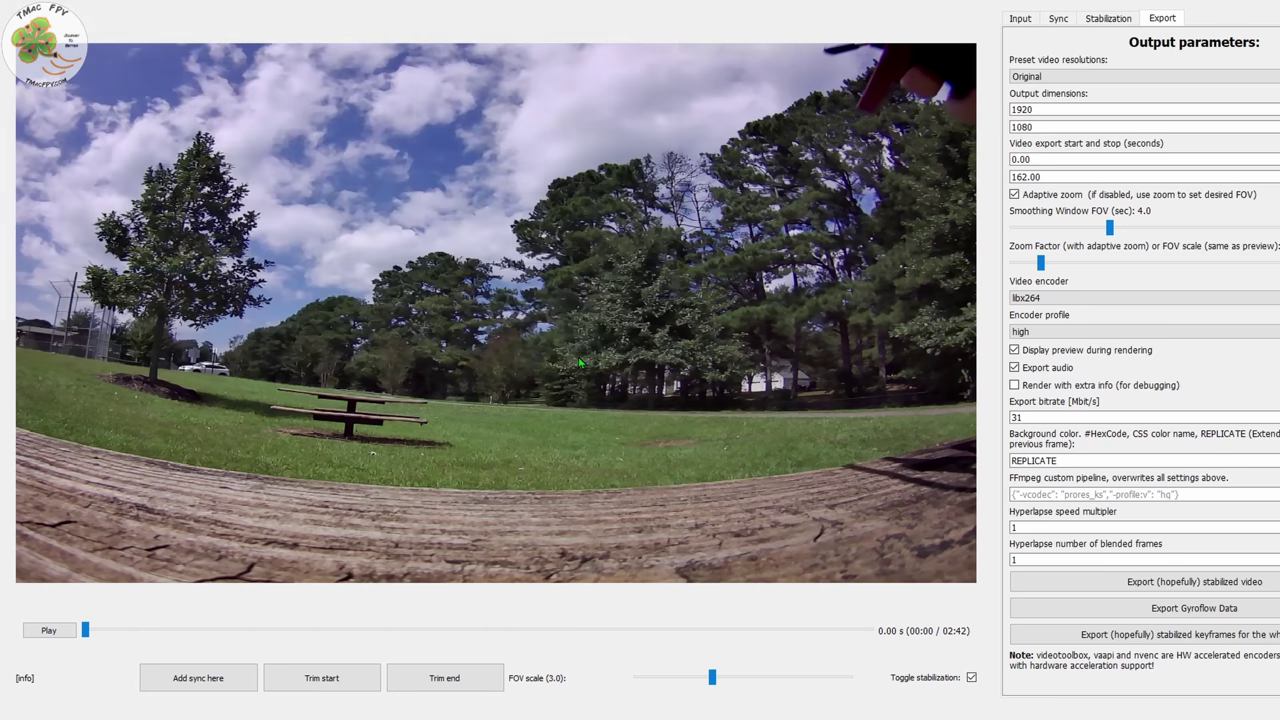
mouse_move(916, 718)
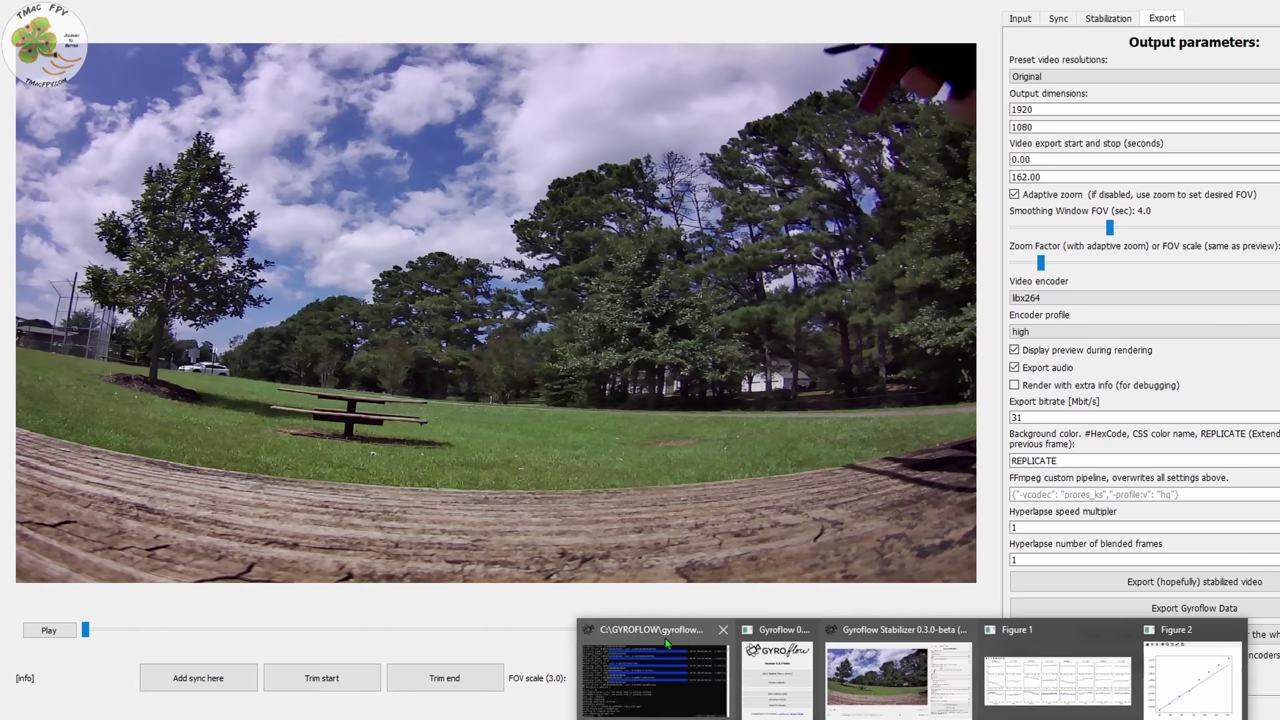
click(685, 670)
scroll(282, 270, down, 2)
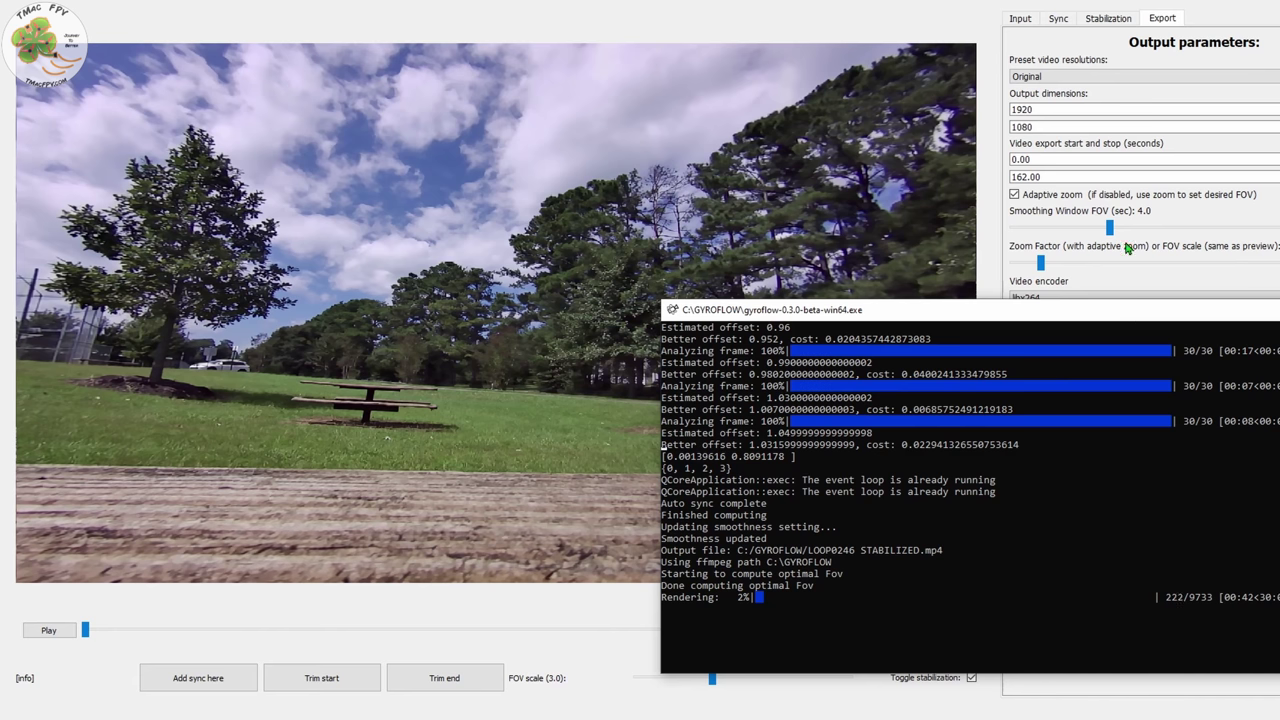
Step: Review the sync settings and sync points, and switch to the GYROFLOW folder in File Explorer to check the exported file
click(1058, 18)
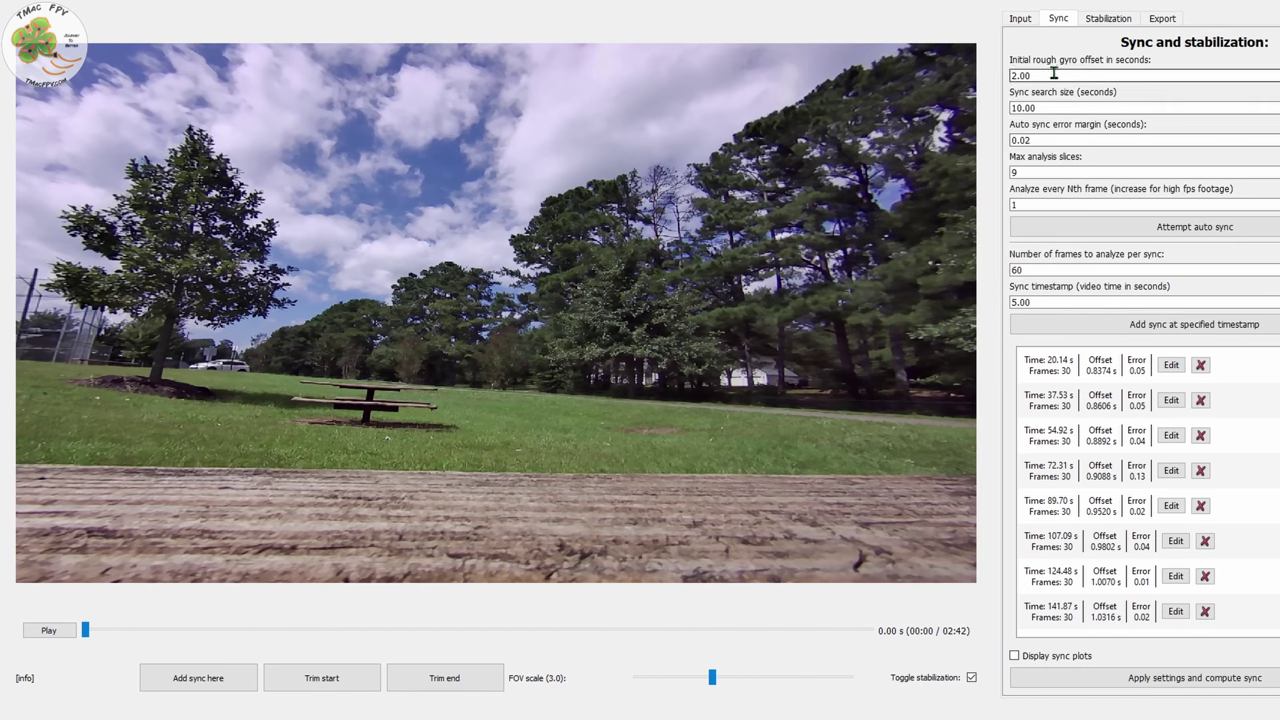
click(1160, 19)
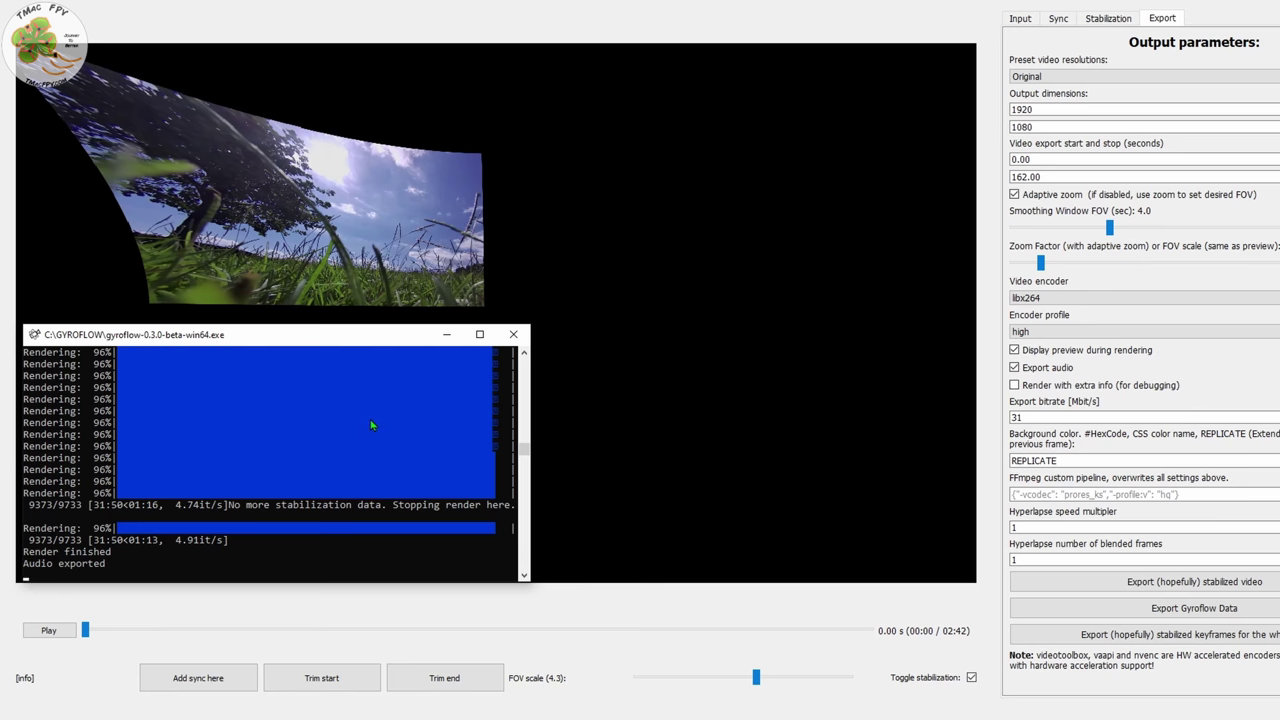
click(485, 719)
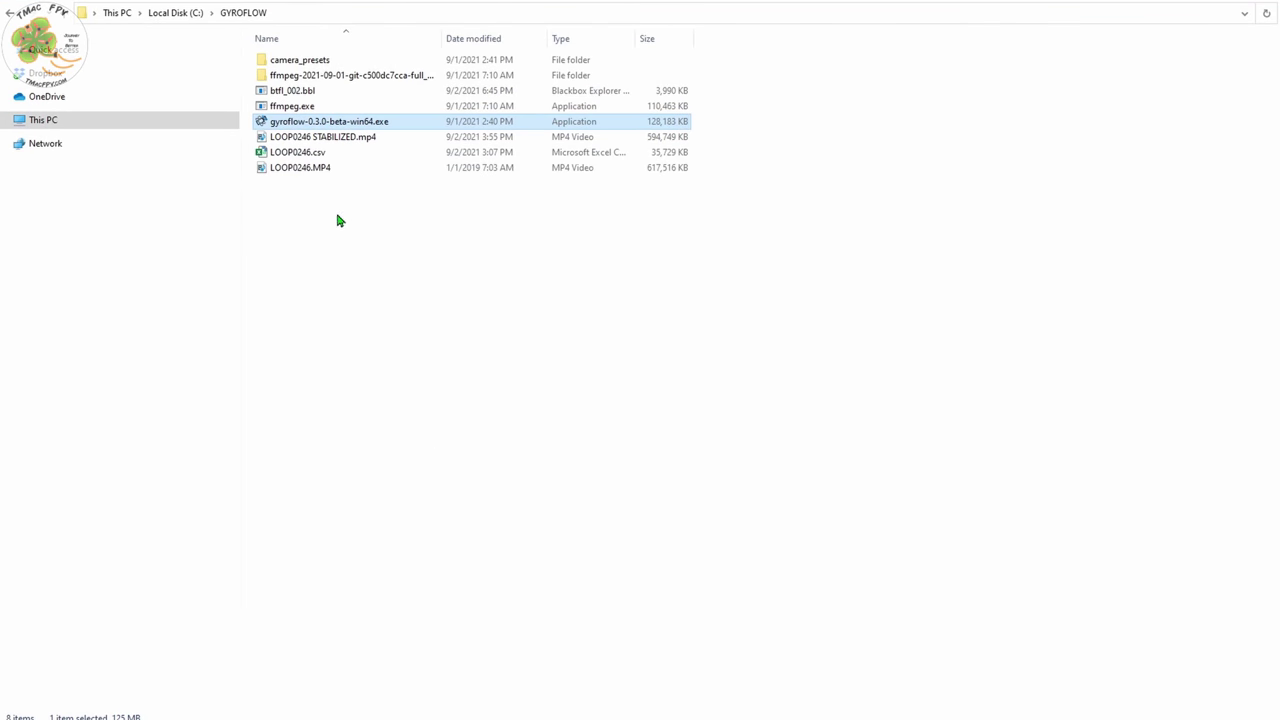